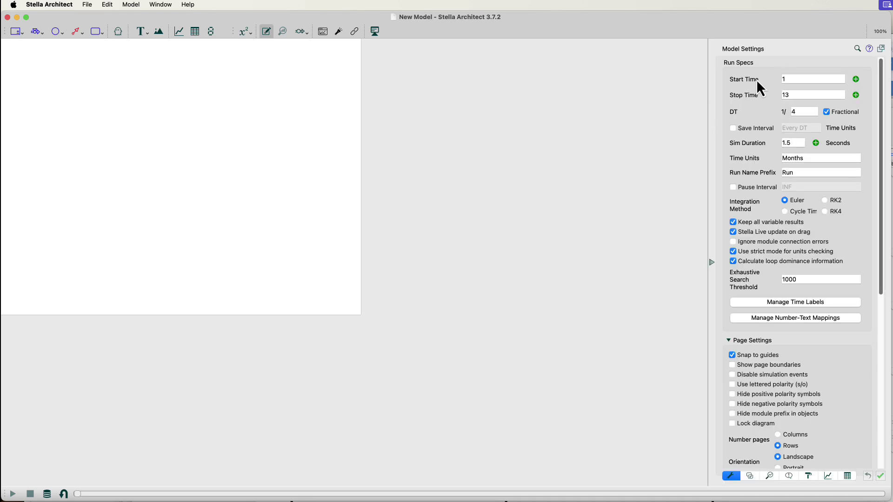
# Set the run to start at 0 and stop at 30, with time units in Days.
pyautogui.click(784, 79)
pyautogui.write('0')
pyautogui.click(778, 95)
pyautogui.moveTo(810, 158); pyautogui.dragTo(777, 156)
pyautogui.write('Days')
# Add a stock near the canvas centre, rename it Radon-222, and enlarge it.
pyautogui.click(189, 84)
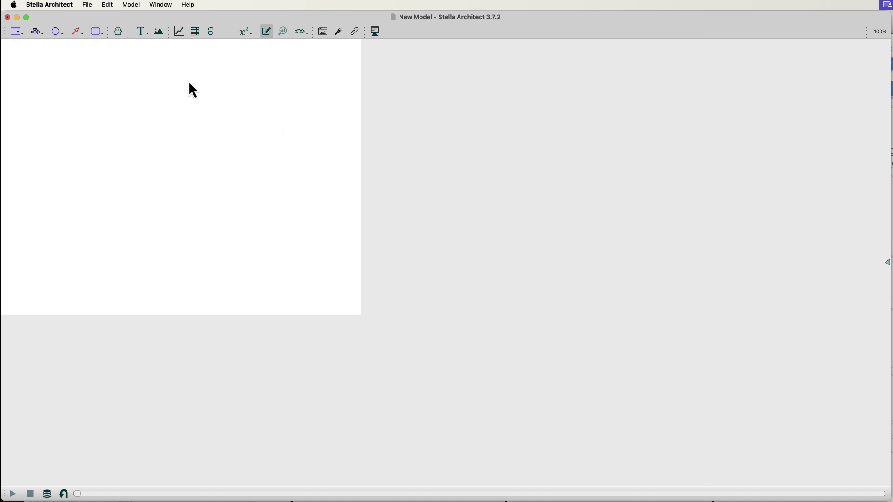
pyautogui.click(16, 31)
pyautogui.click(286, 155)
pyautogui.moveTo(297, 163); pyautogui.dragTo(322, 178)
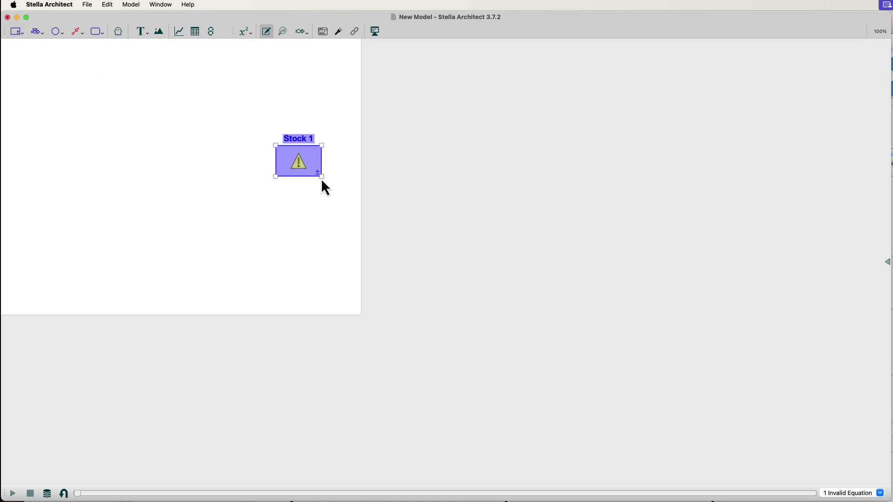
pyautogui.doubleClick(287, 139)
pyautogui.press('super+a')
pyautogui.press('BackSpace')
pyautogui.write('Radon-222')
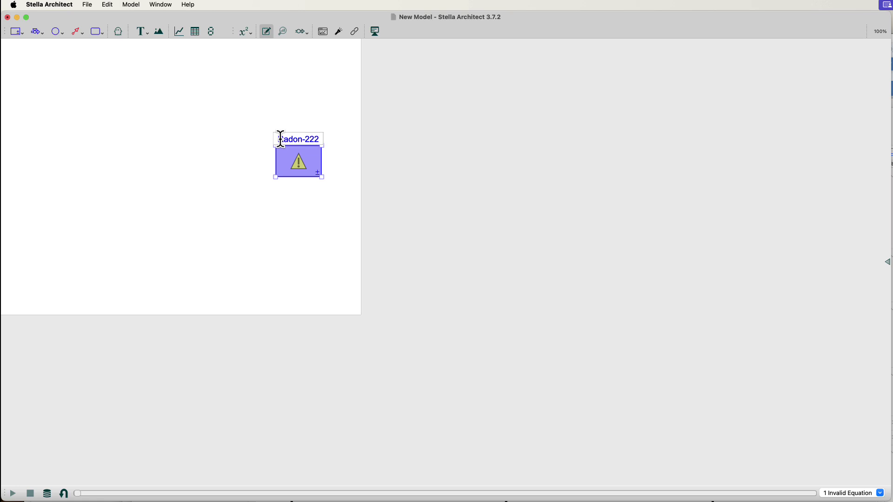
pyautogui.moveTo(323, 178); pyautogui.dragTo(409, 226)
pyautogui.click(408, 204)
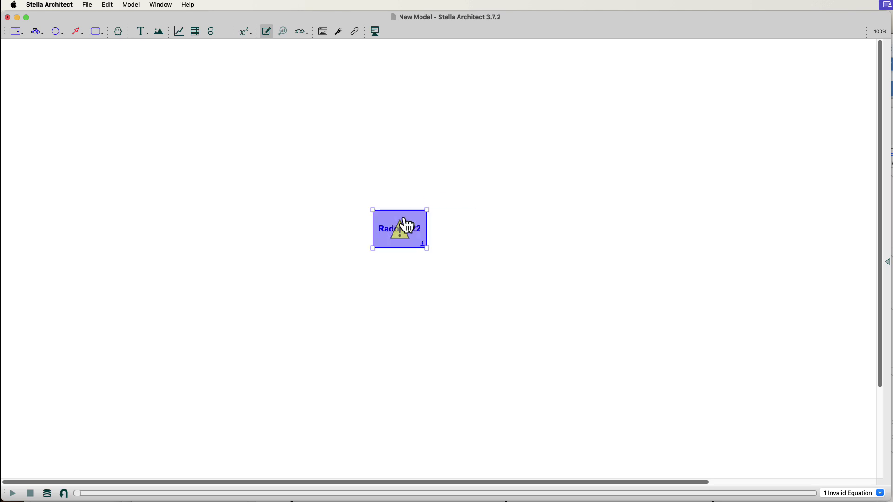
# Draw an outflow named Decay from Radon-222 into a cloud.
pyautogui.click(37, 33)
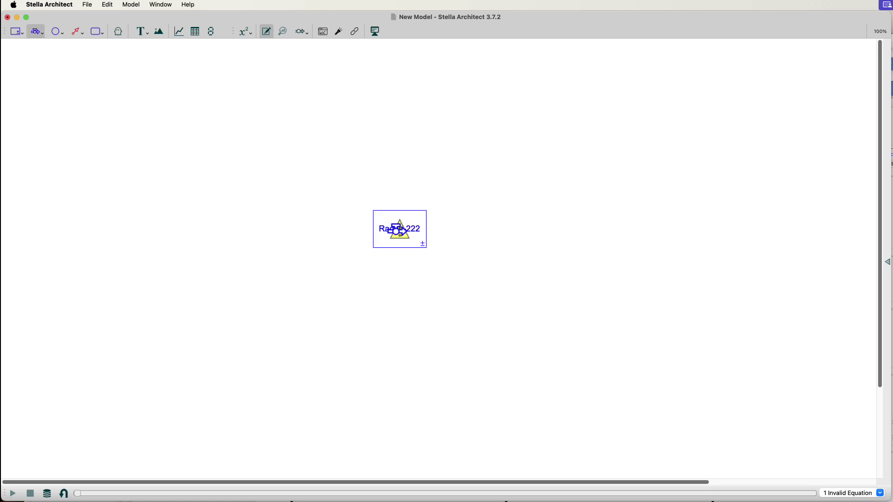
pyautogui.moveTo(396, 230); pyautogui.dragTo(565, 232)
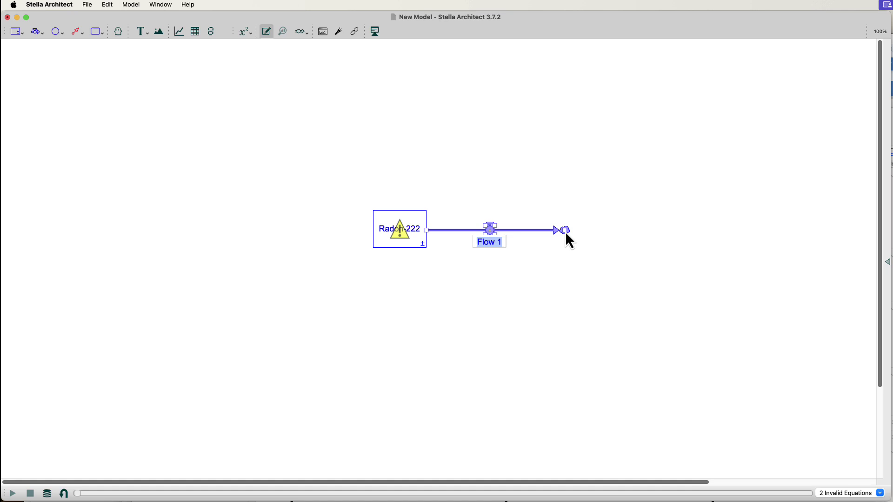
pyautogui.write('Decay')
# Place a converter below the flow and name it Average Half Life.
pyautogui.click(55, 31)
pyautogui.click(560, 315)
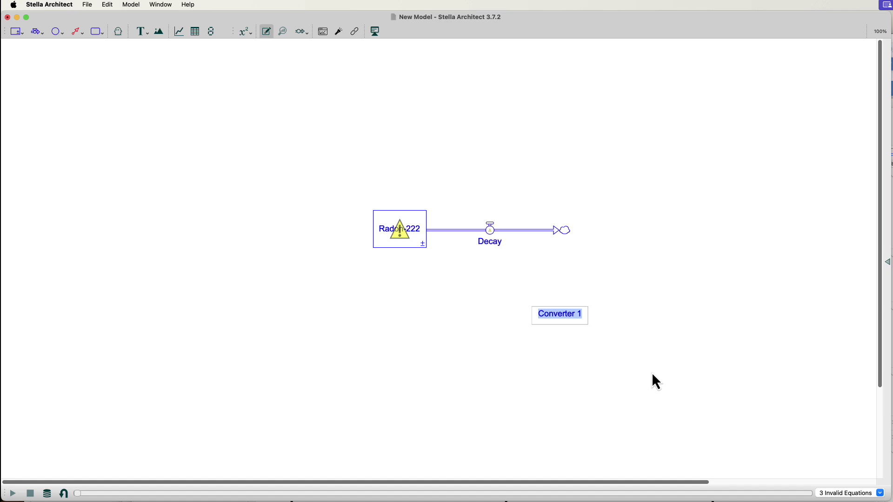
pyautogui.write('Average')
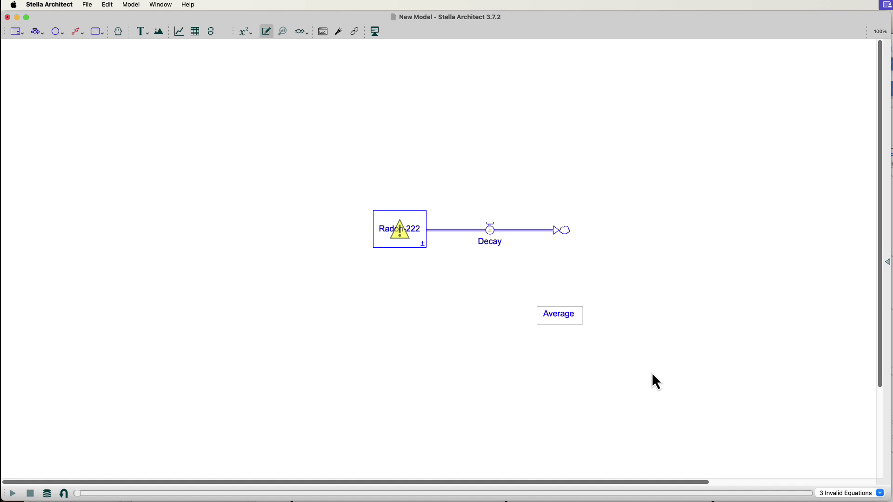
pyautogui.write('Half Lif')
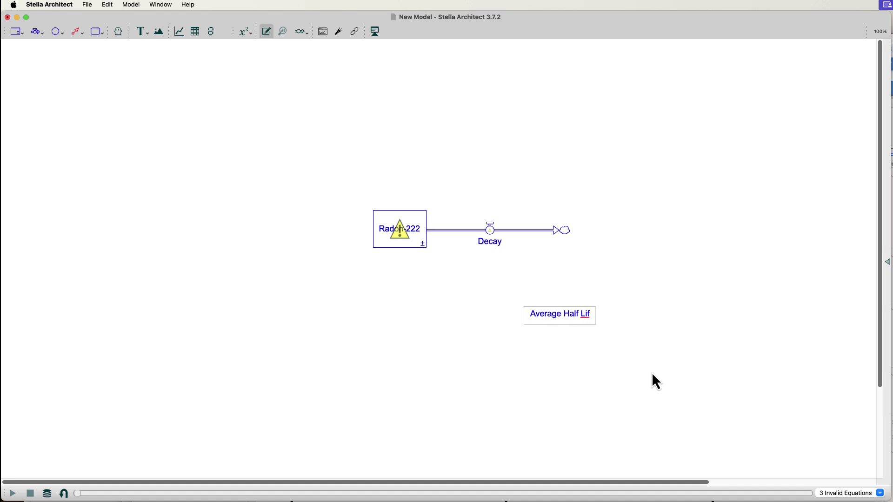
pyautogui.write('e')
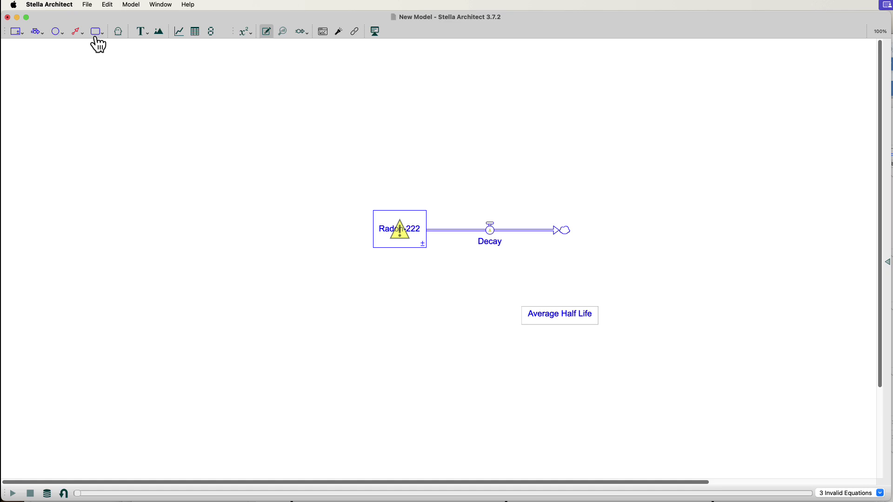
# Connect Average Half Life and Radon-222 to the Decay flow valve.
pyautogui.click(77, 31)
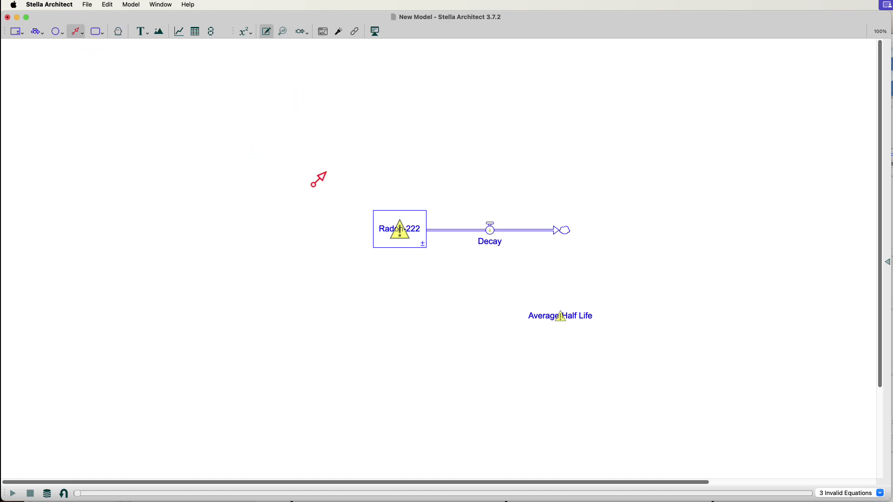
pyautogui.moveTo(534, 324); pyautogui.dragTo(486, 236)
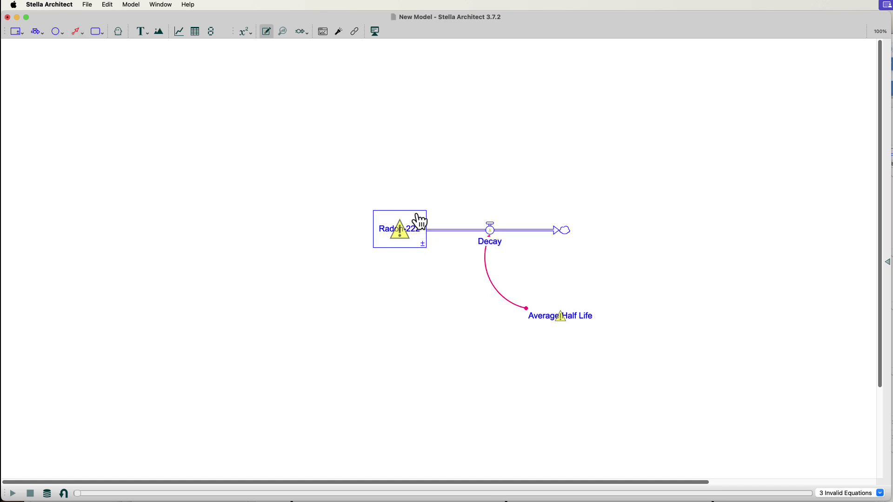
pyautogui.click(74, 35)
pyautogui.moveTo(405, 223); pyautogui.dragTo(489, 224)
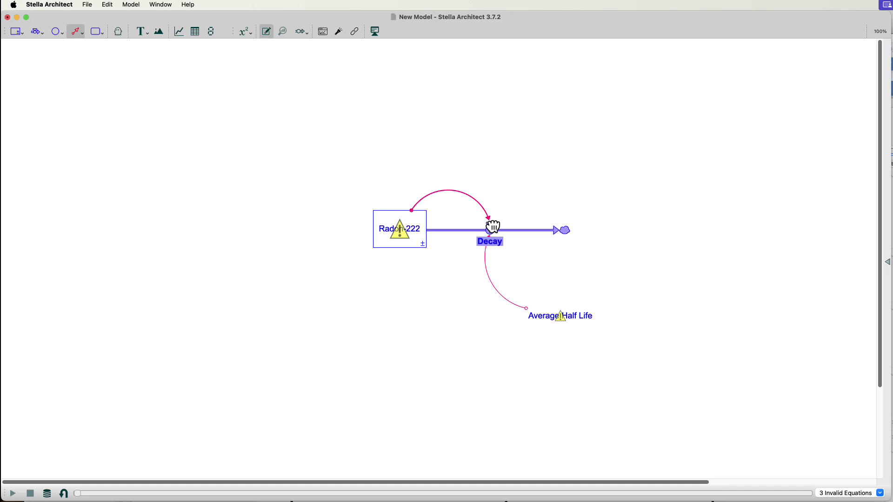
# Give Average Half Life a value of 3.8 with units Days.
pyautogui.doubleClick(540, 320)
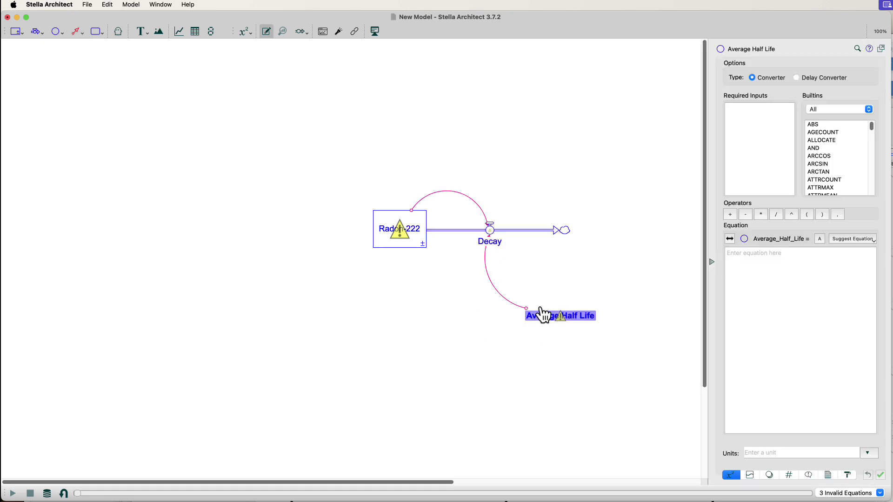
pyautogui.click(738, 277)
pyautogui.write('3.8')
pyautogui.click(780, 452)
pyautogui.write('Days')
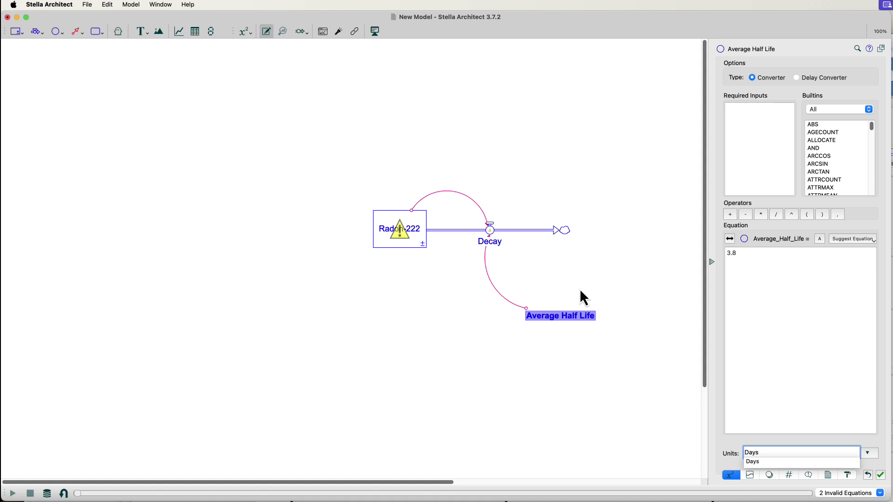
pyautogui.press('Return')
pyautogui.click(556, 277)
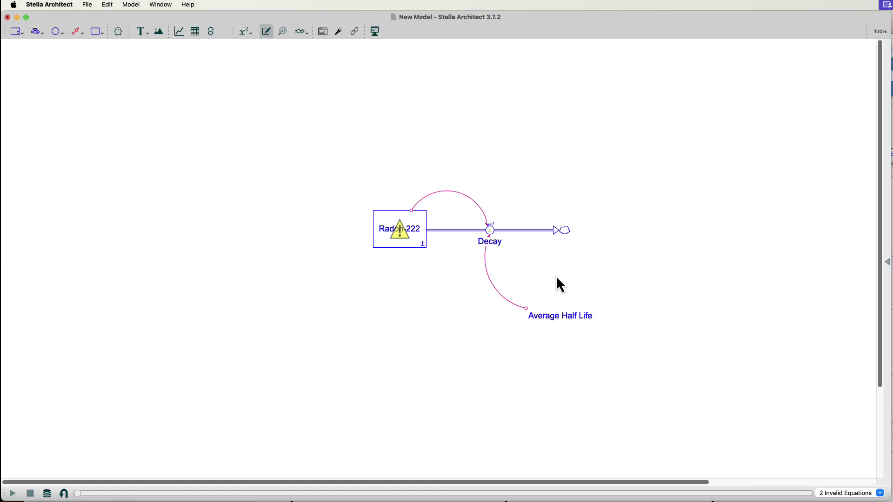
# Set Radon-222's initial value to 100 with units Grams.
pyautogui.doubleClick(415, 226)
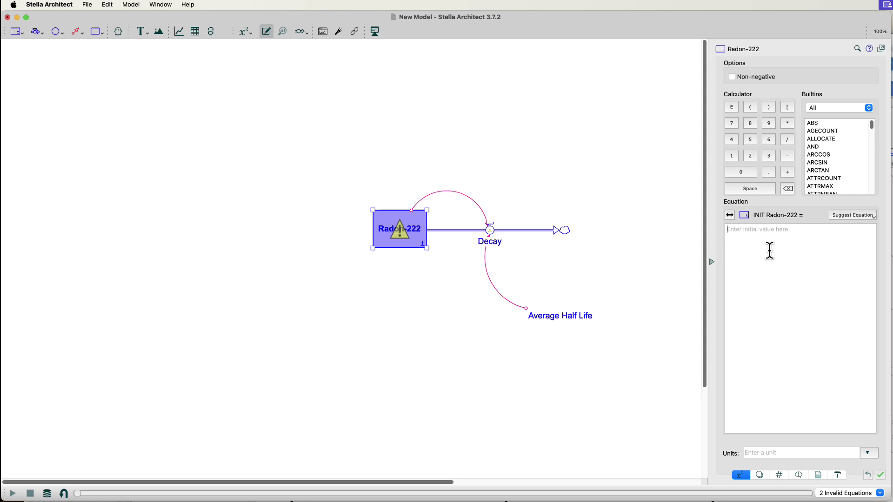
pyautogui.write('100')
pyautogui.click(816, 452)
pyautogui.write('Gra')
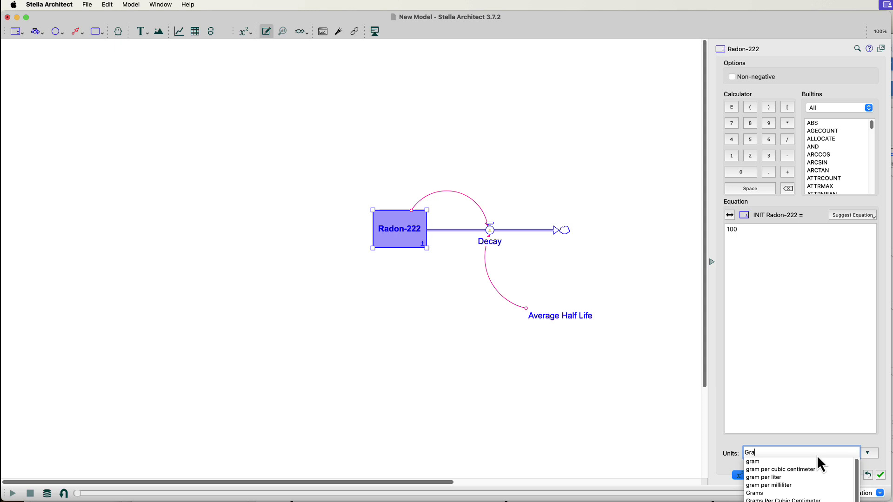
pyautogui.write('ms')
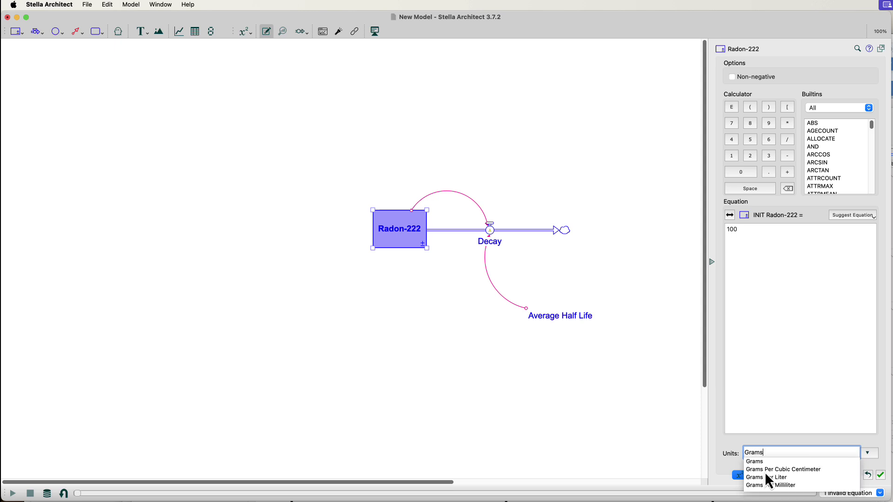
pyautogui.press('Return')
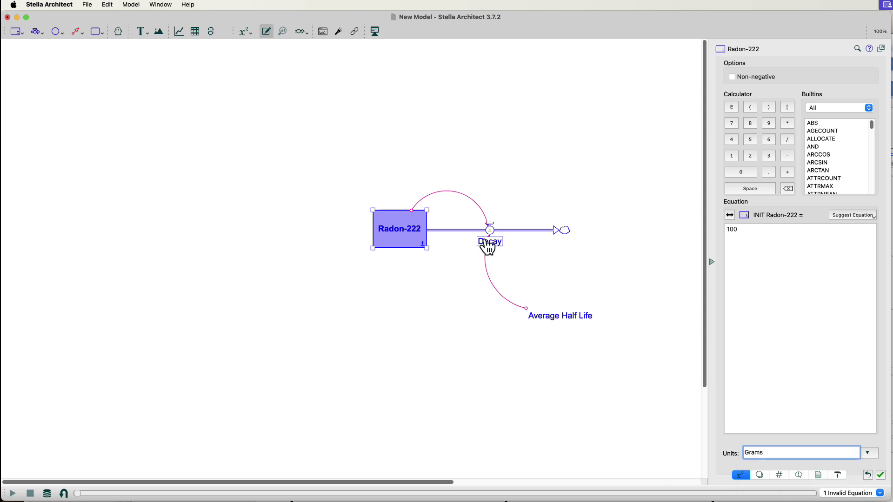
# Define Decay as Radon-222 divided by Average_Half_Life.
pyautogui.click(492, 235)
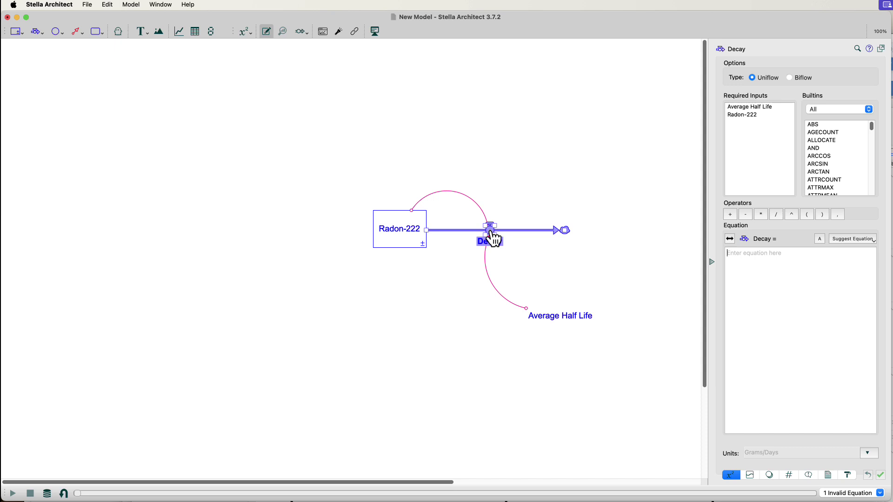
pyautogui.click(729, 115)
pyautogui.write('/')
pyautogui.click(740, 108)
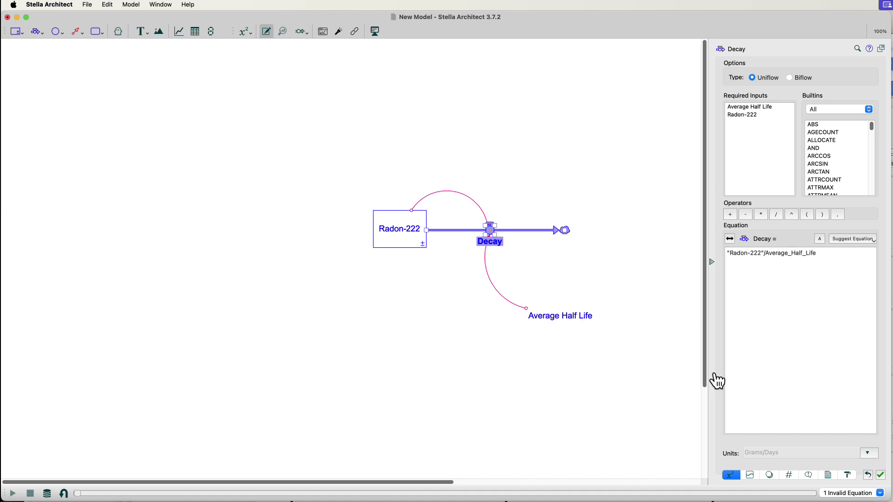
pyautogui.click(626, 348)
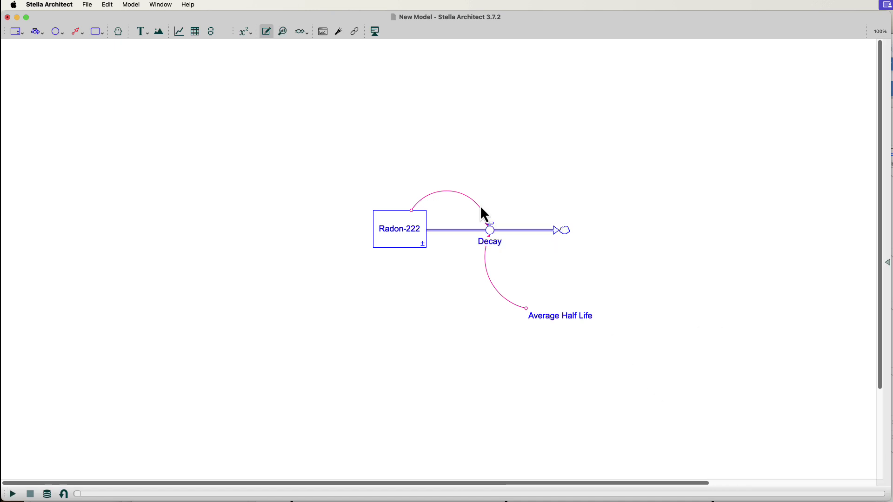
# Place an enlarged graph left of the diagram and choose Radon-222 as its series.
pyautogui.click(180, 33)
pyautogui.click(164, 266)
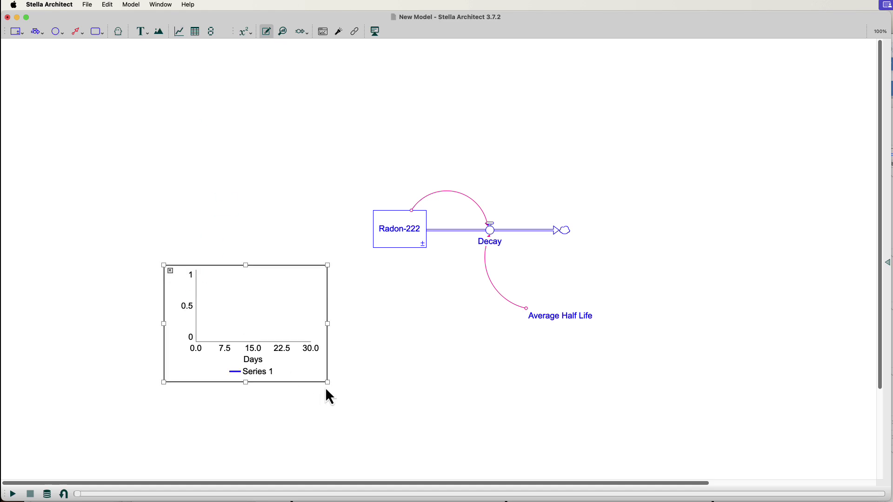
pyautogui.moveTo(327, 382); pyautogui.dragTo(411, 429)
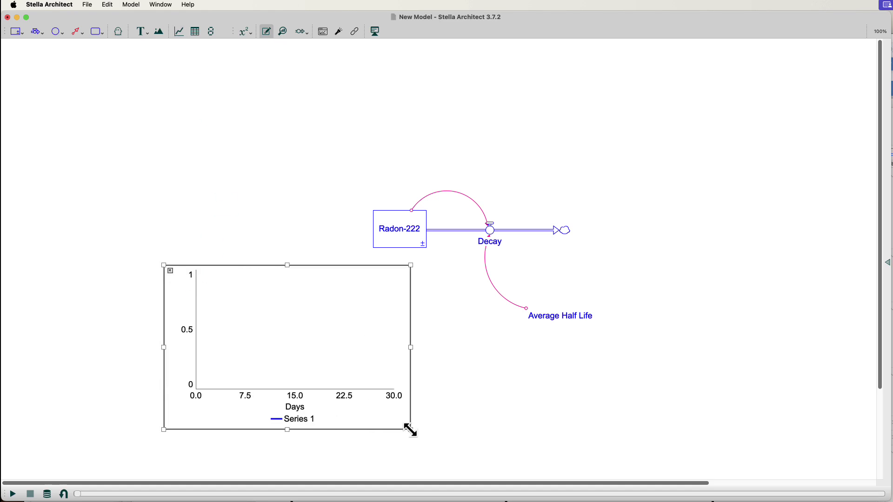
pyautogui.doubleClick(314, 344)
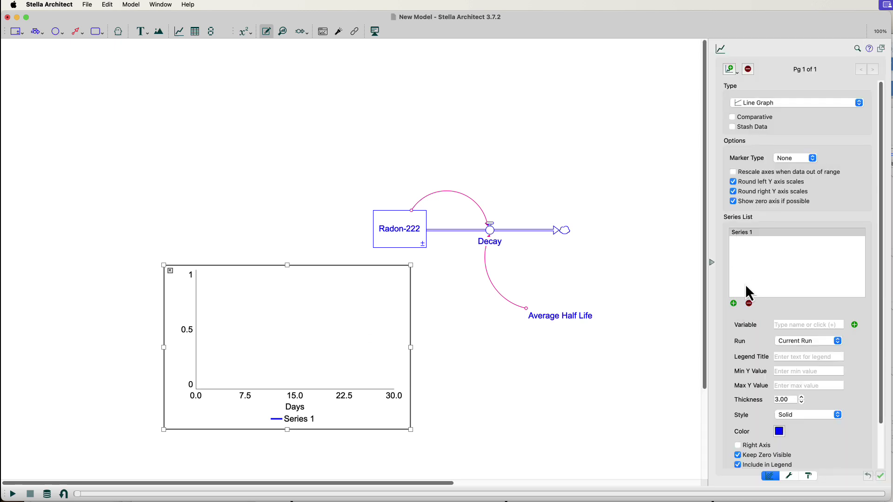
pyautogui.click(733, 303)
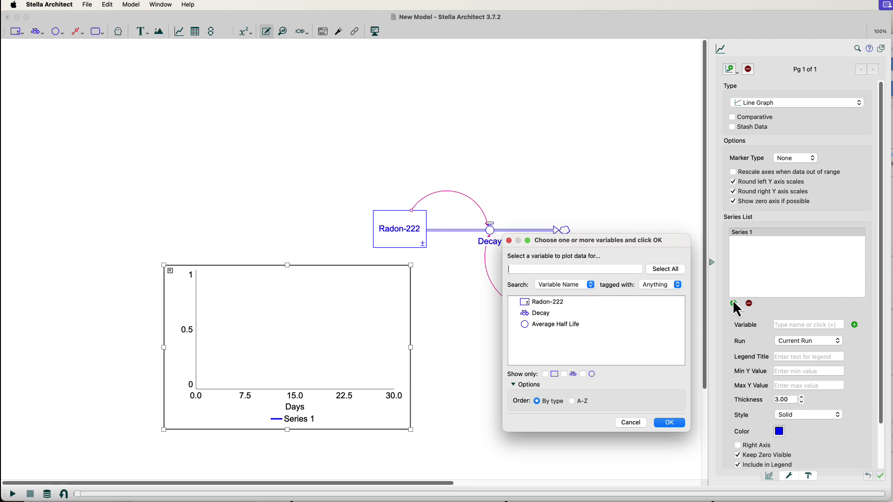
pyautogui.click(538, 304)
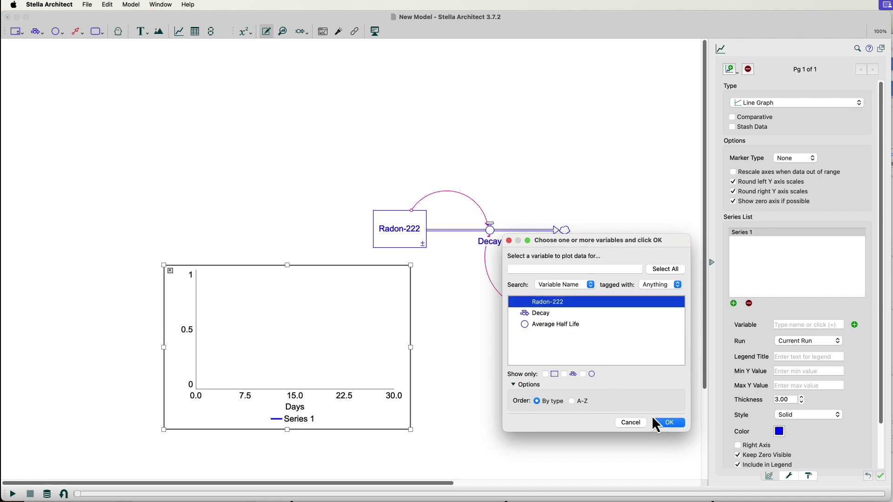
# Add Radon-222 to the graph, make it comparative, and set line markers to Numbers.
pyautogui.click(669, 423)
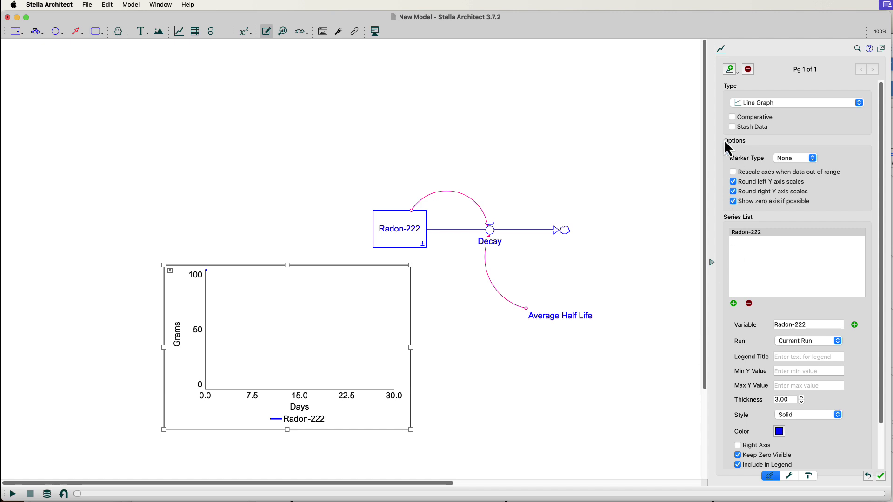
pyautogui.click(732, 118)
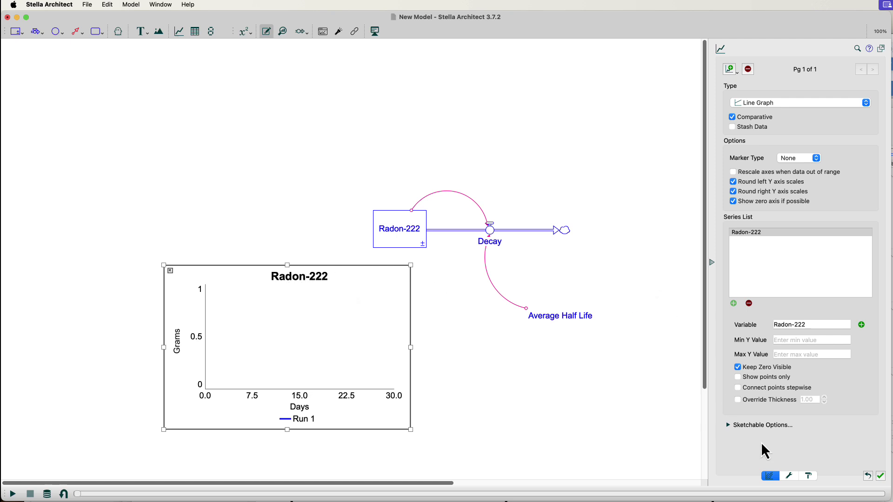
pyautogui.click(794, 160)
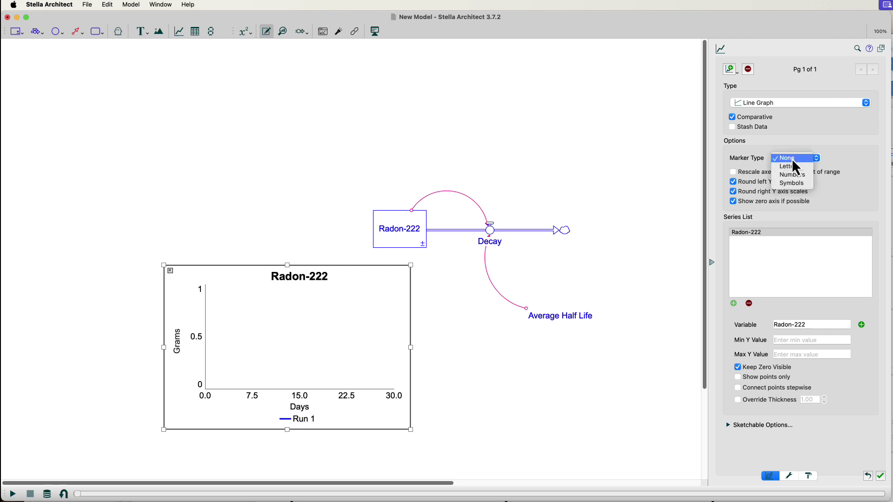
pyautogui.click(792, 175)
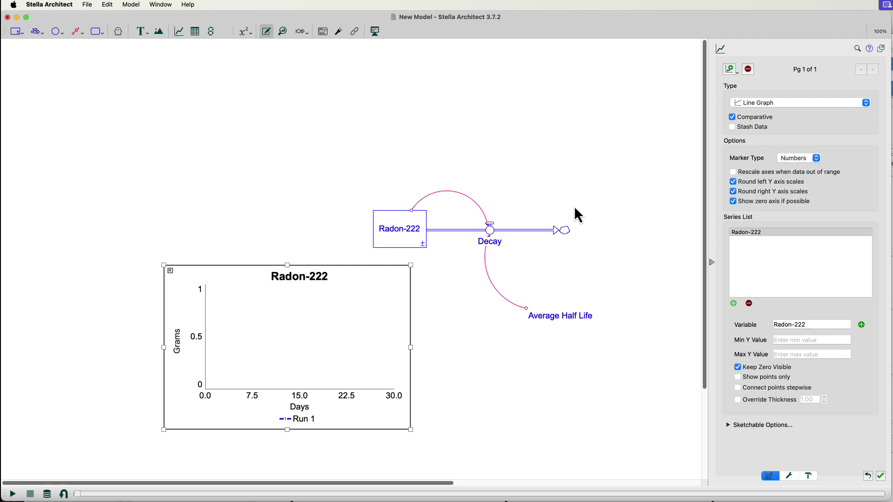
# Set the graph to 6 x-axis labels and 5 y-axis labels.
pyautogui.click(789, 476)
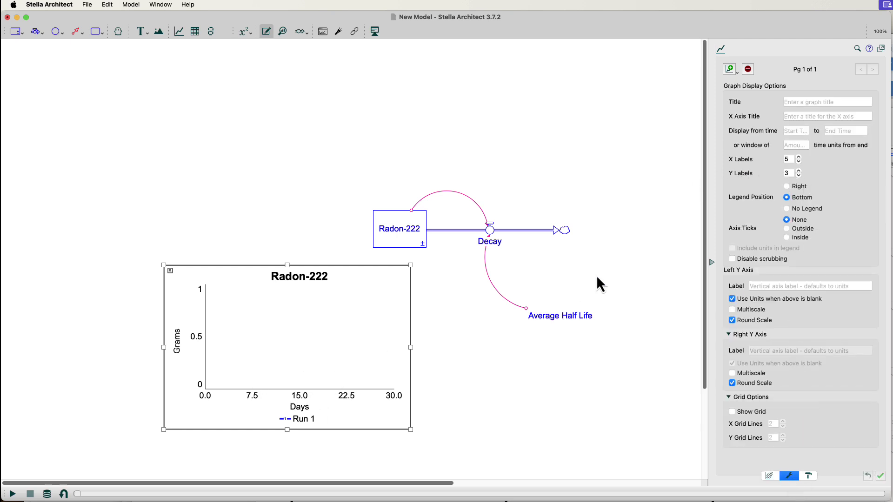
pyautogui.click(798, 158)
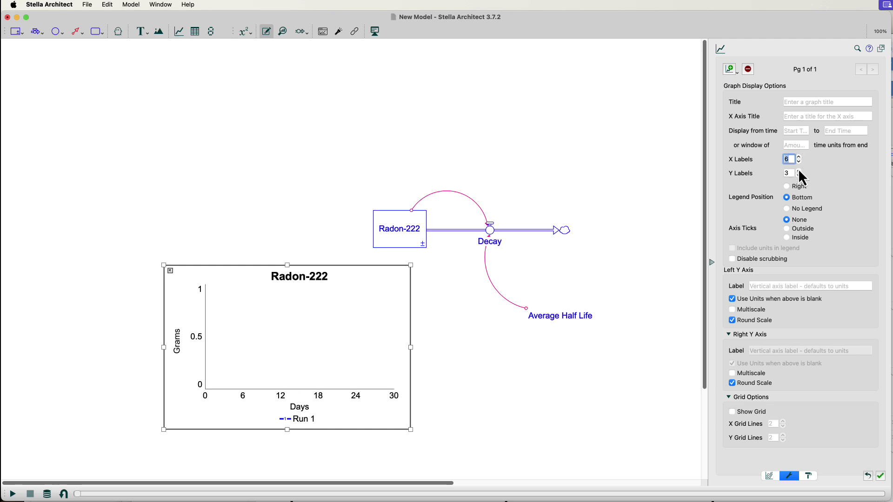
pyautogui.click(799, 171)
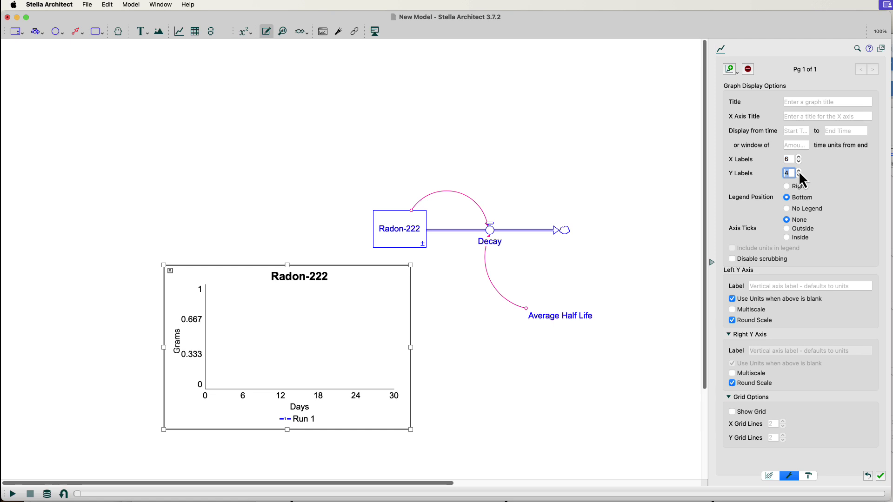
pyautogui.click(799, 170)
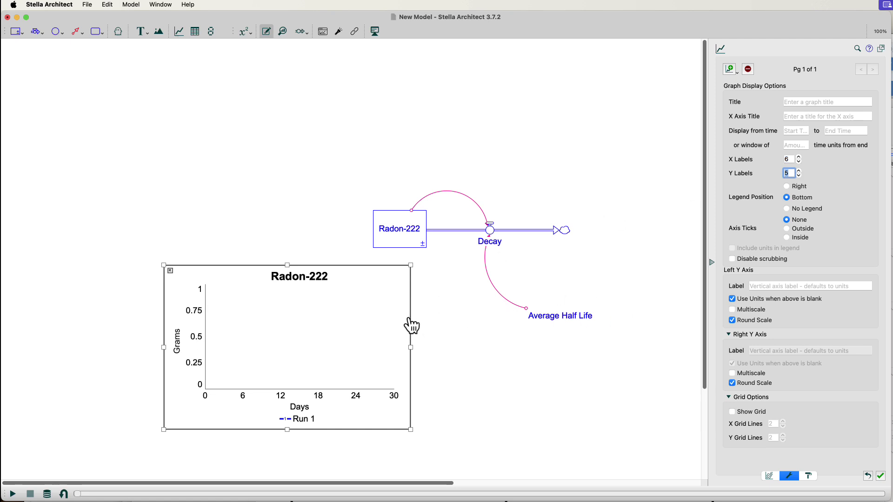
# Run the simulation and check the Radon-222, Average Half Life and Decay values.
pyautogui.click(452, 343)
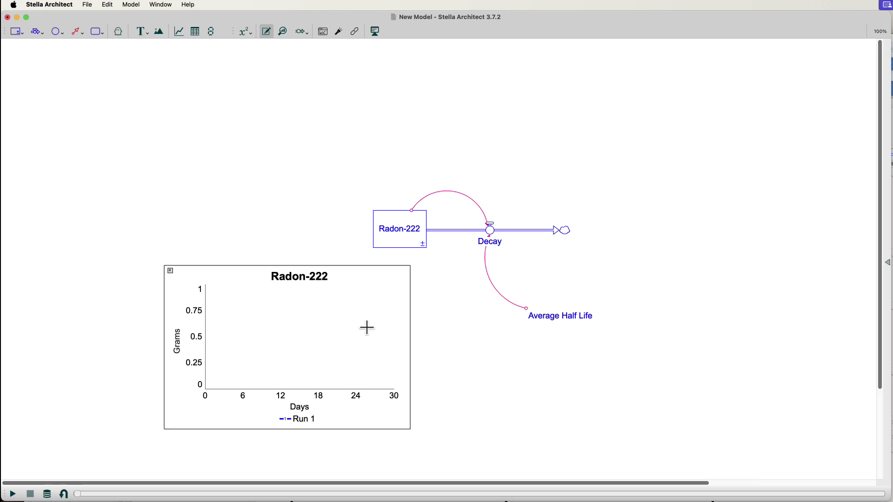
pyautogui.click(13, 494)
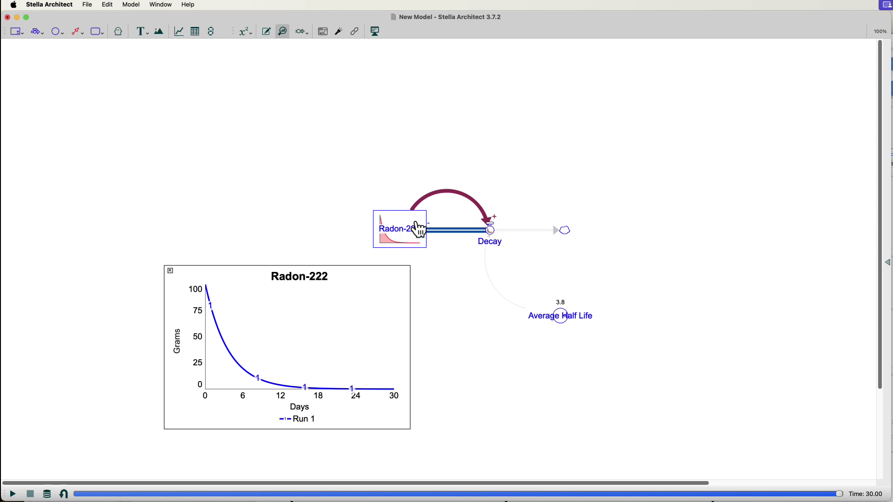
pyautogui.moveTo(418, 228)
pyautogui.moveTo(553, 320)
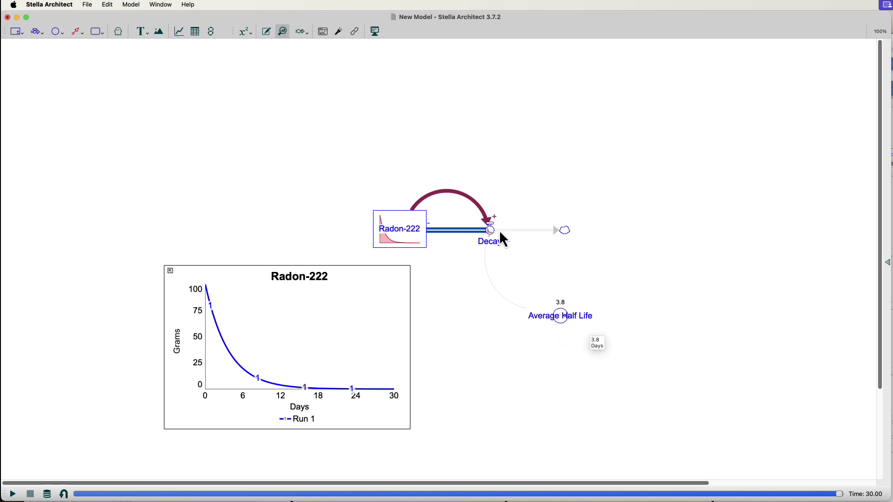
pyautogui.moveTo(492, 223)
# Change Average Half Life's value from 3.8 to .26.
pyautogui.doubleClick(568, 322)
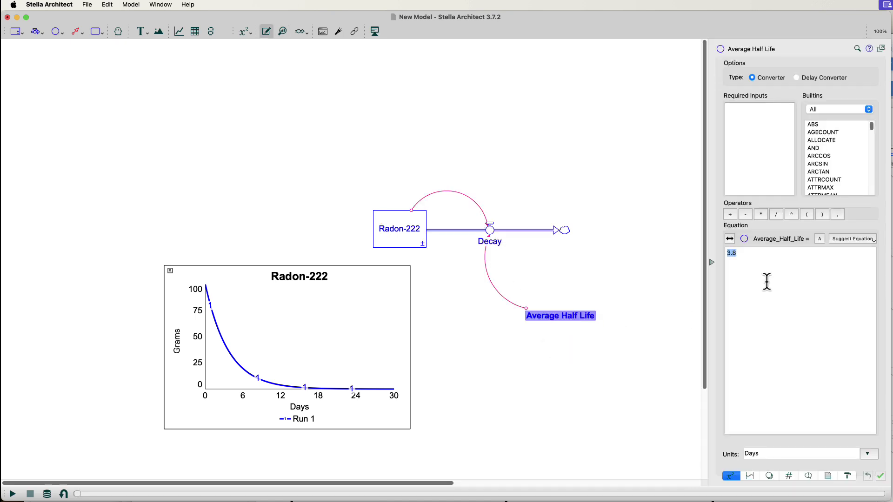
pyautogui.click(771, 259)
pyautogui.moveTo(771, 259); pyautogui.dragTo(721, 257)
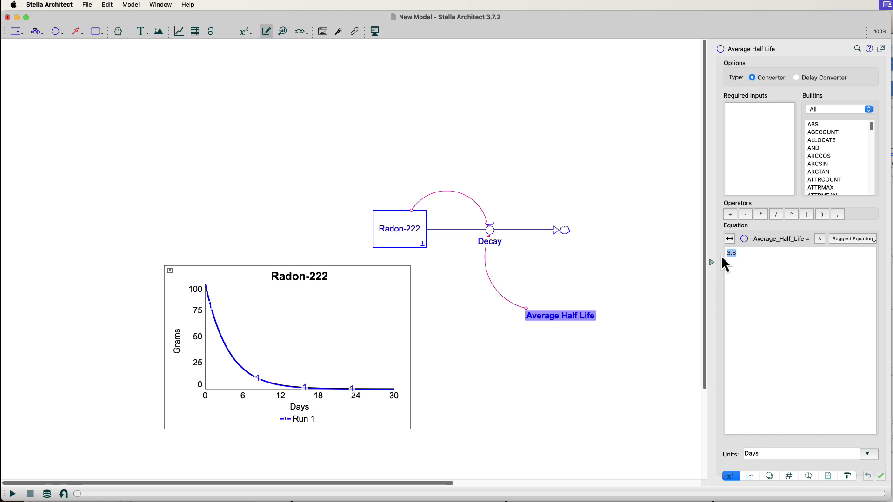
pyautogui.write('.26')
# Replace the division sign in Decay's equation with multiplication.
pyautogui.click(492, 234)
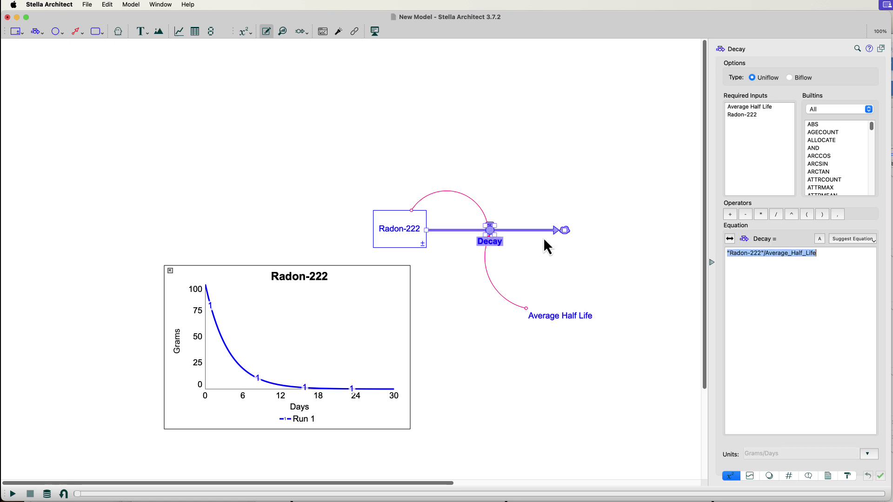
pyautogui.click(765, 254)
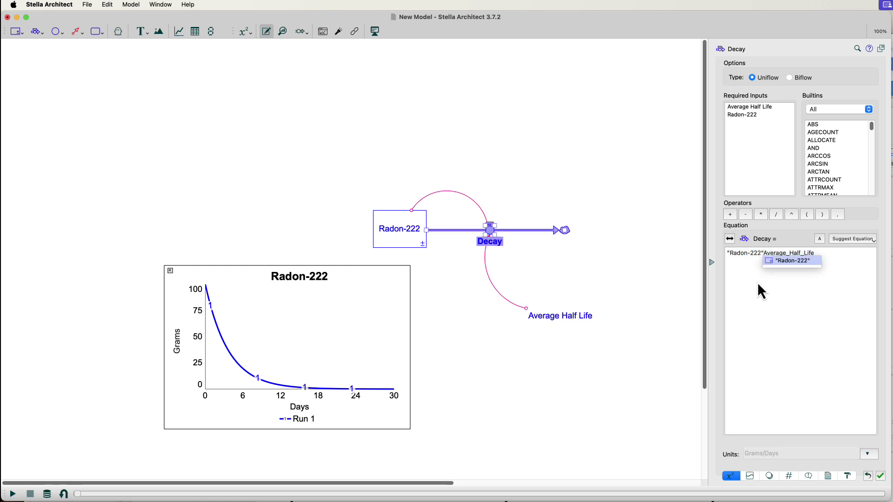
pyautogui.press('Delete')
pyautogui.write('*')
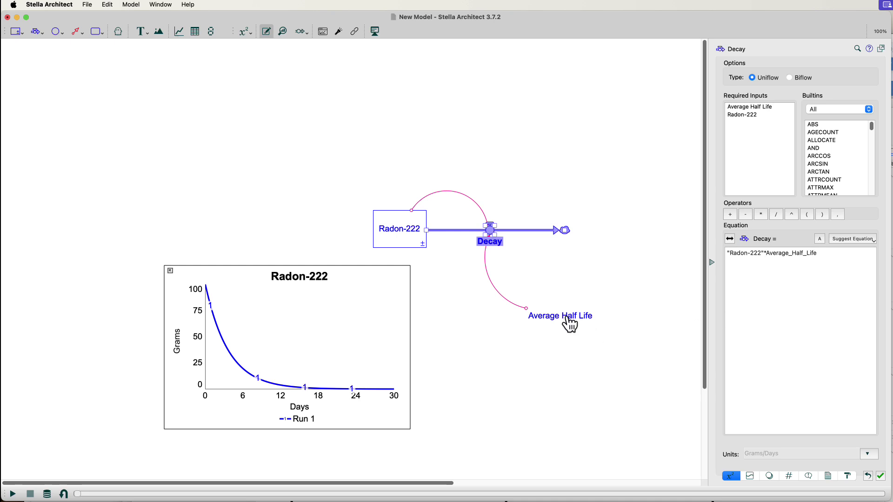
# Change Average Half Life's units from Days to Dimensionless/Day, keeping its value at .26.
pyautogui.click(456, 339)
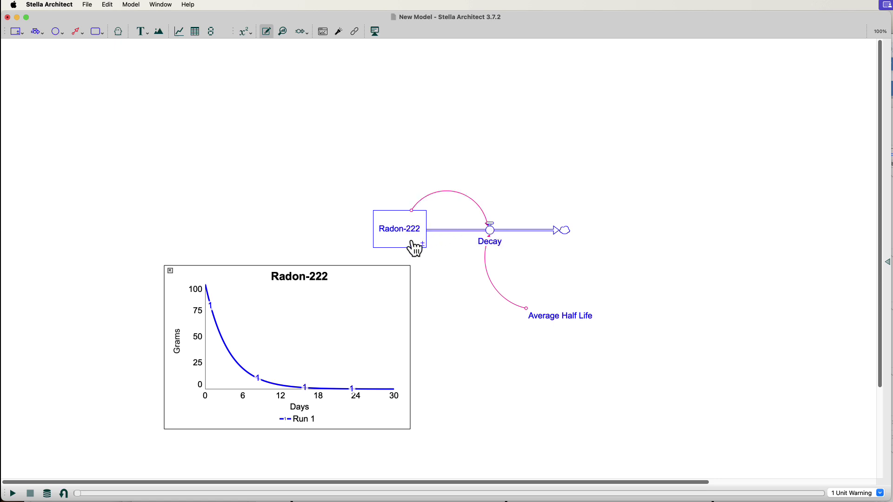
pyautogui.doubleClick(560, 318)
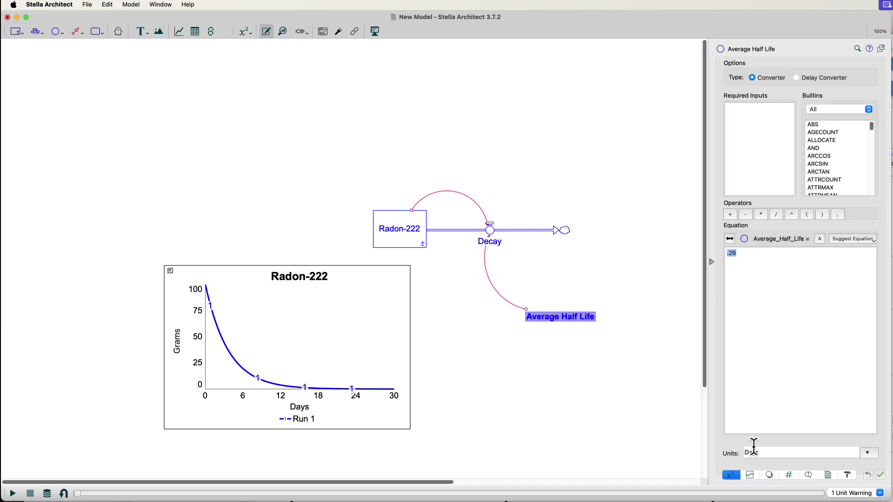
pyautogui.click(740, 452)
pyautogui.write('Dim')
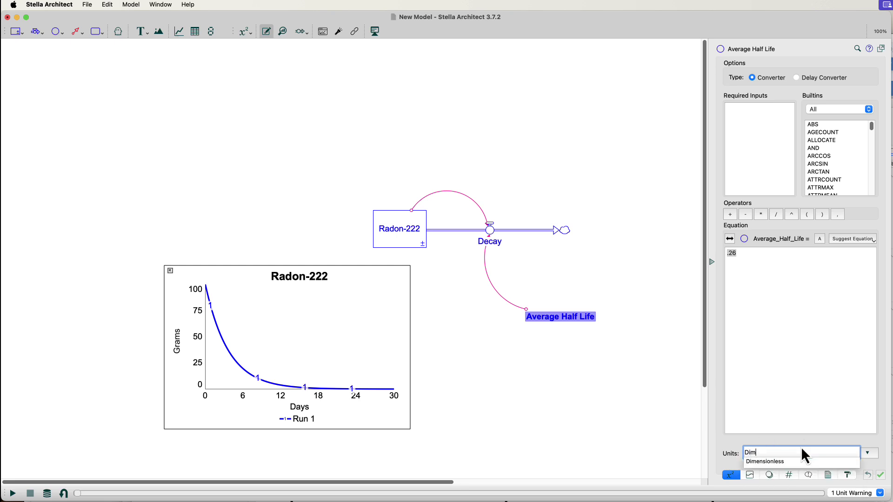
pyautogui.click(799, 462)
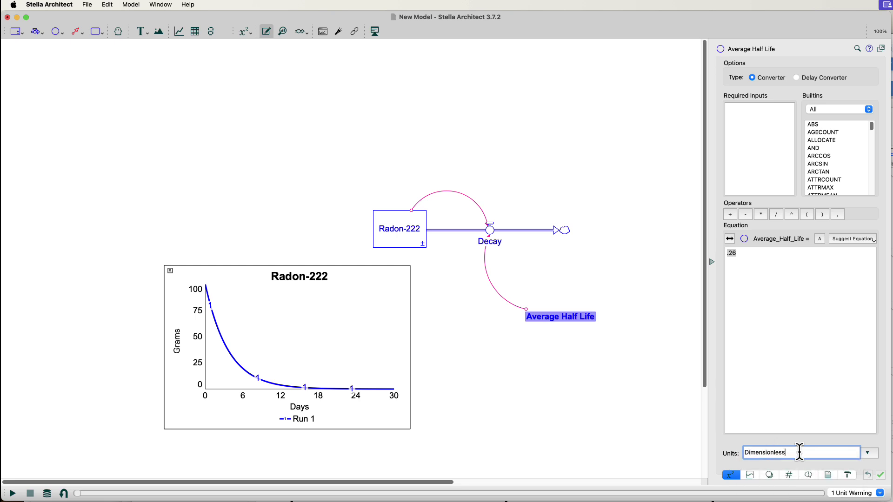
pyautogui.write('/Day')
pyautogui.click(559, 351)
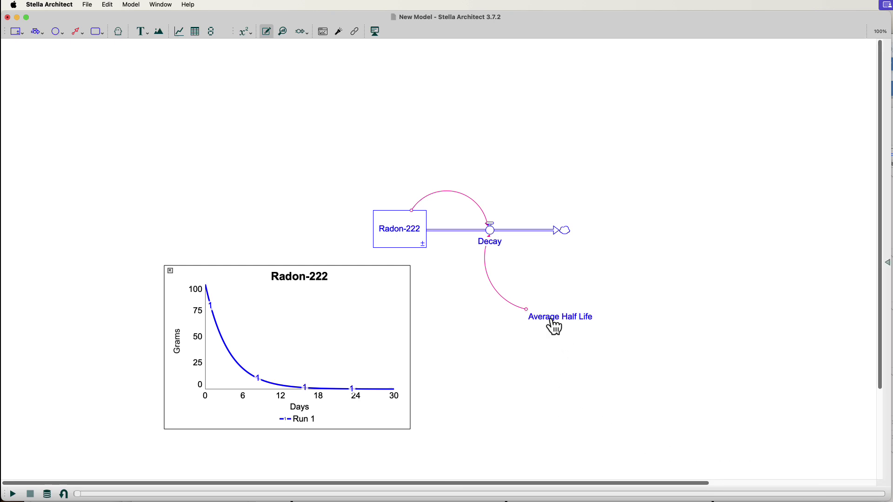
# Rerun the simulation to plot Run 2 with Average Half Life at 0.26.
pyautogui.moveTo(567, 320)
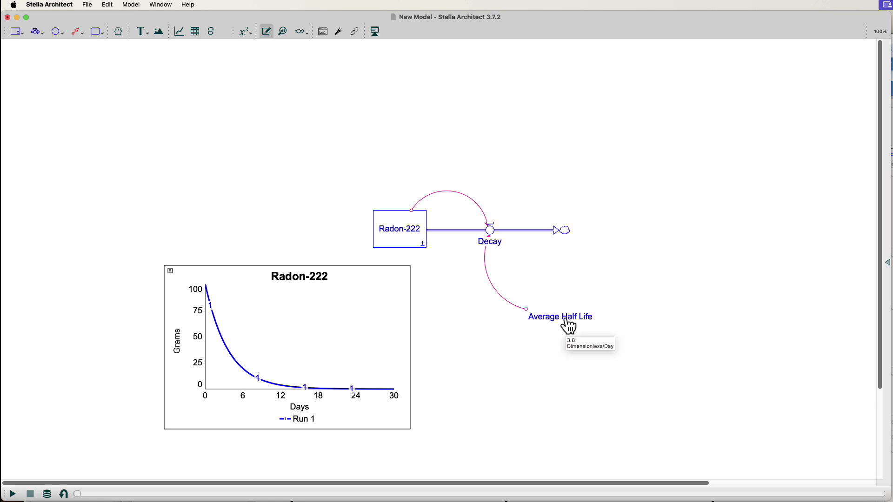
pyautogui.click(12, 494)
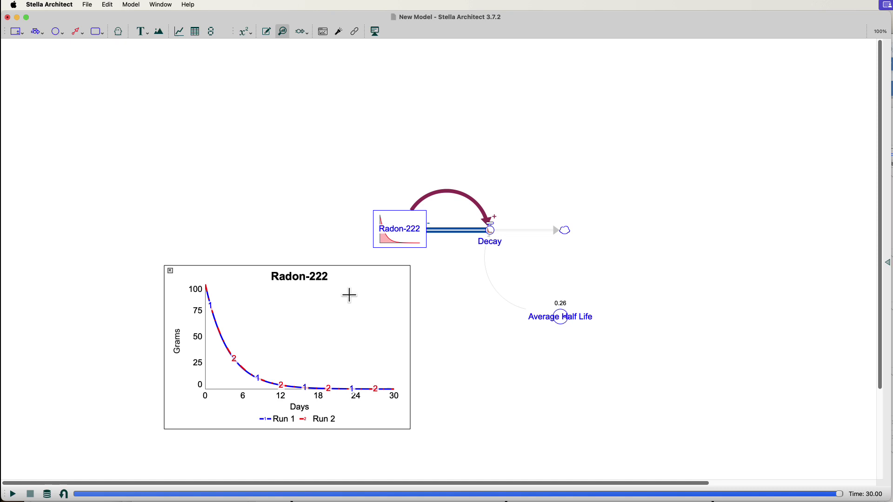
pyautogui.doubleClick(493, 234)
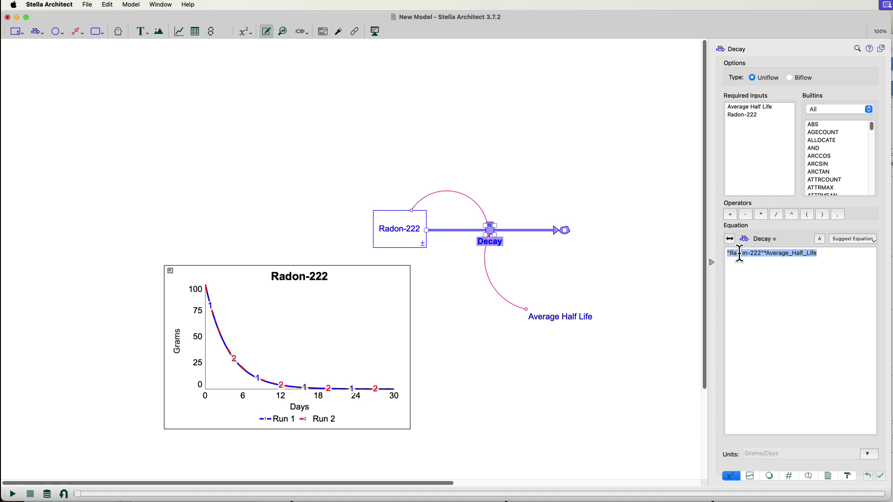
pyautogui.click(653, 225)
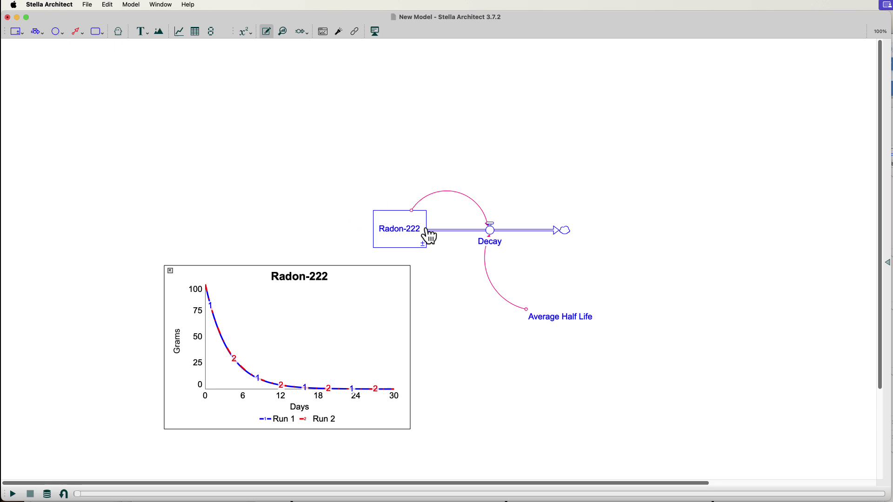
pyautogui.moveTo(420, 228)
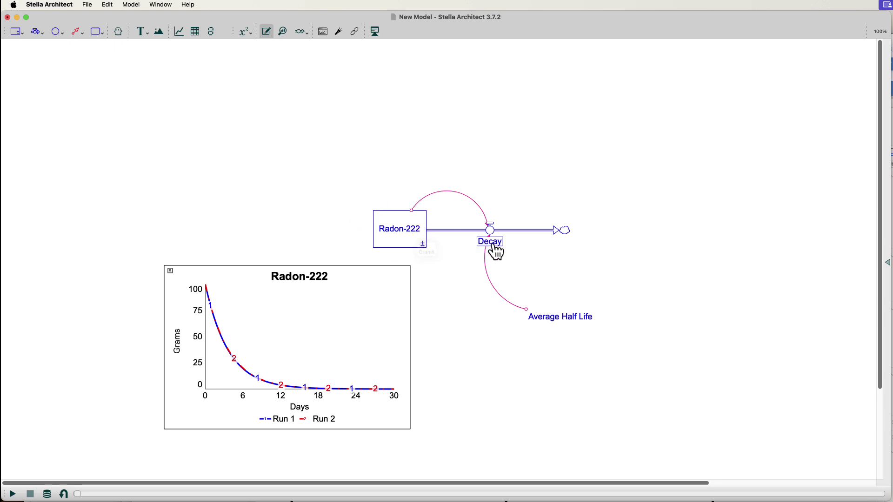